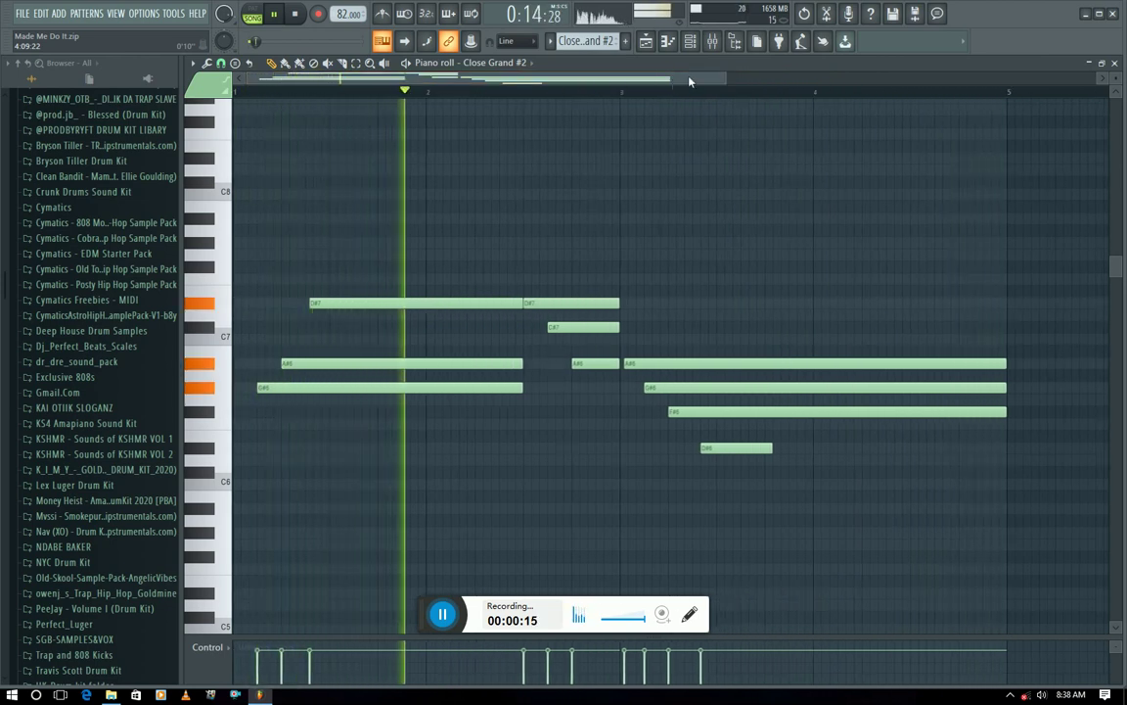
- Examine the rest of the Close Grand #2 notes, then return to the full playlist arrangement
{"action": "left_click_drag", "start_coordinate": [690, 80], "coordinate": [744, 82]}
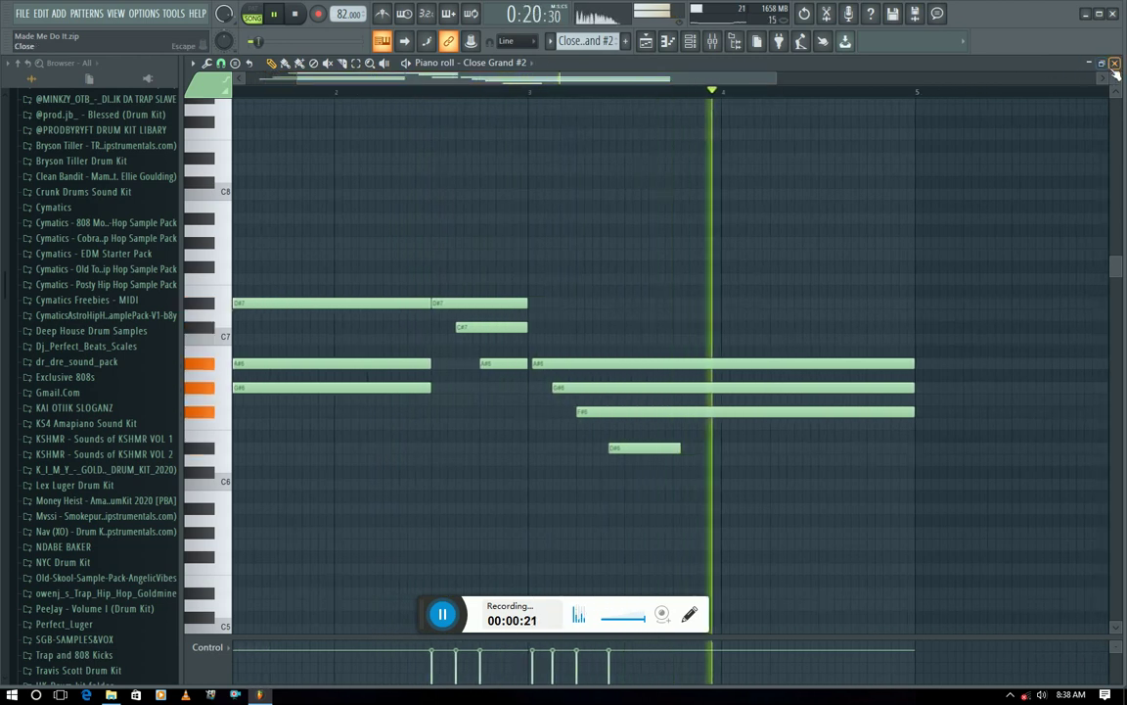
{"action": "left_click", "coordinate": [1114, 63]}
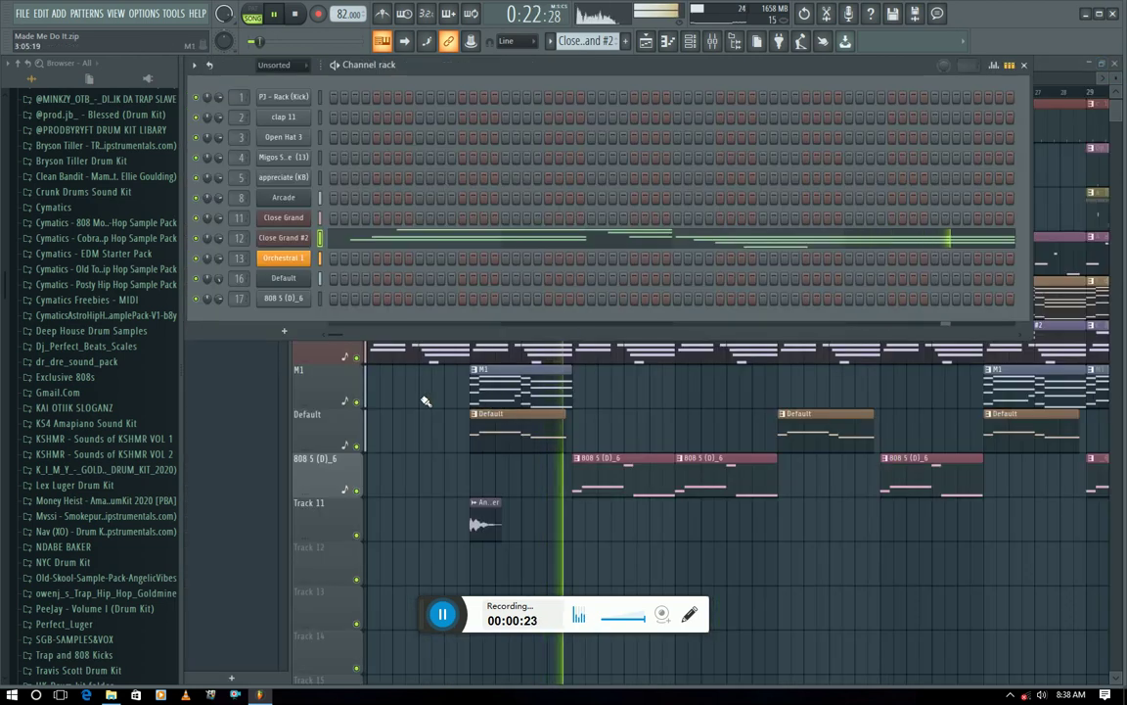
{"action": "left_click", "coordinate": [1023, 65]}
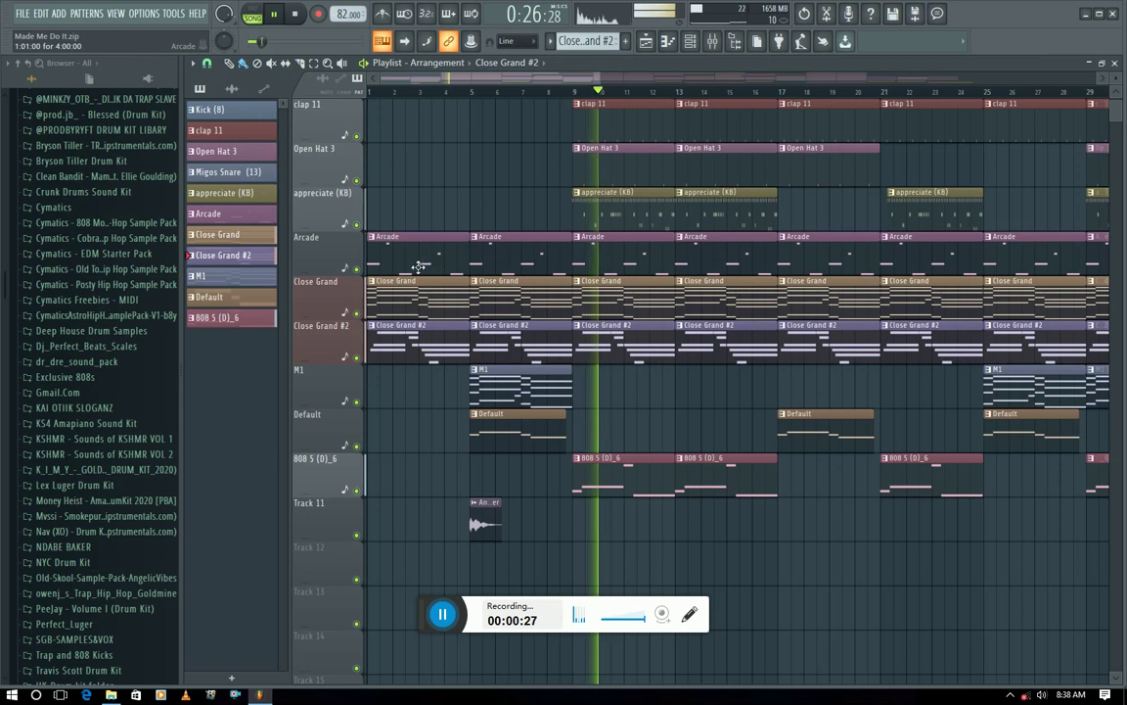
- Review the notes of the Close Grand pattern in the piano roll from its first bar, then return to the playlist
{"action": "left_click", "coordinate": [617, 305]}
{"action": "double_click", "coordinate": [617, 305]}
{"action": "scroll", "coordinate": [573, 276], "scroll_direction": "down", "scroll_amount": 3}
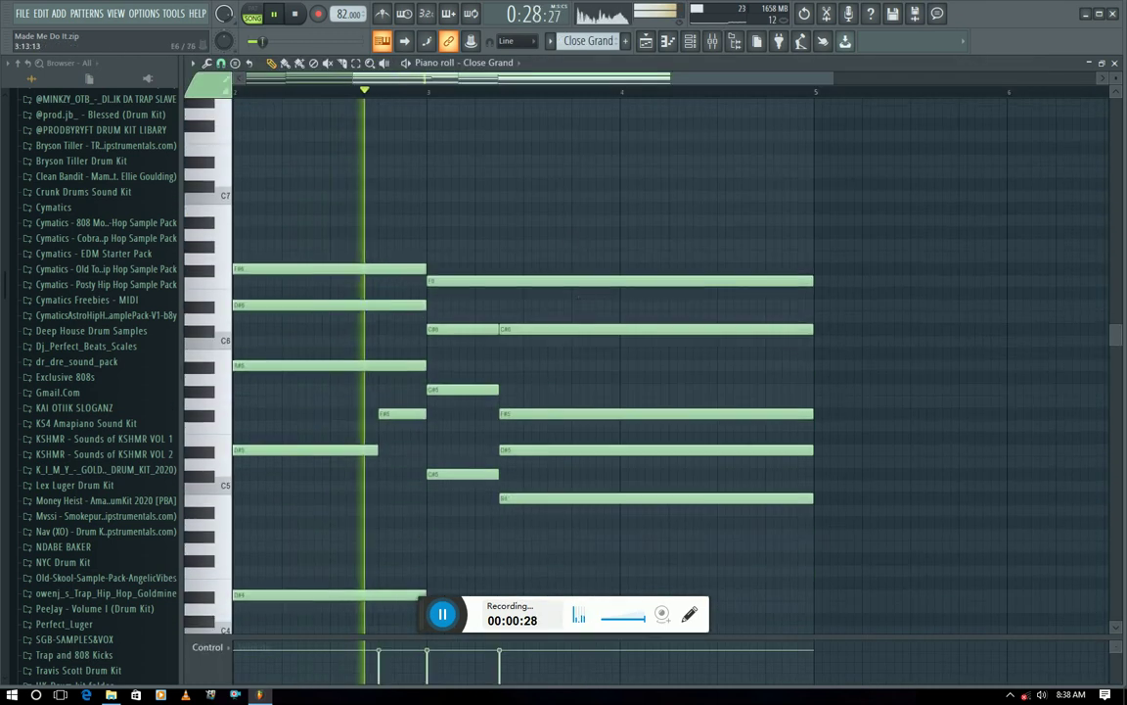
{"action": "left_click_drag", "start_coordinate": [831, 78], "coordinate": [609, 97]}
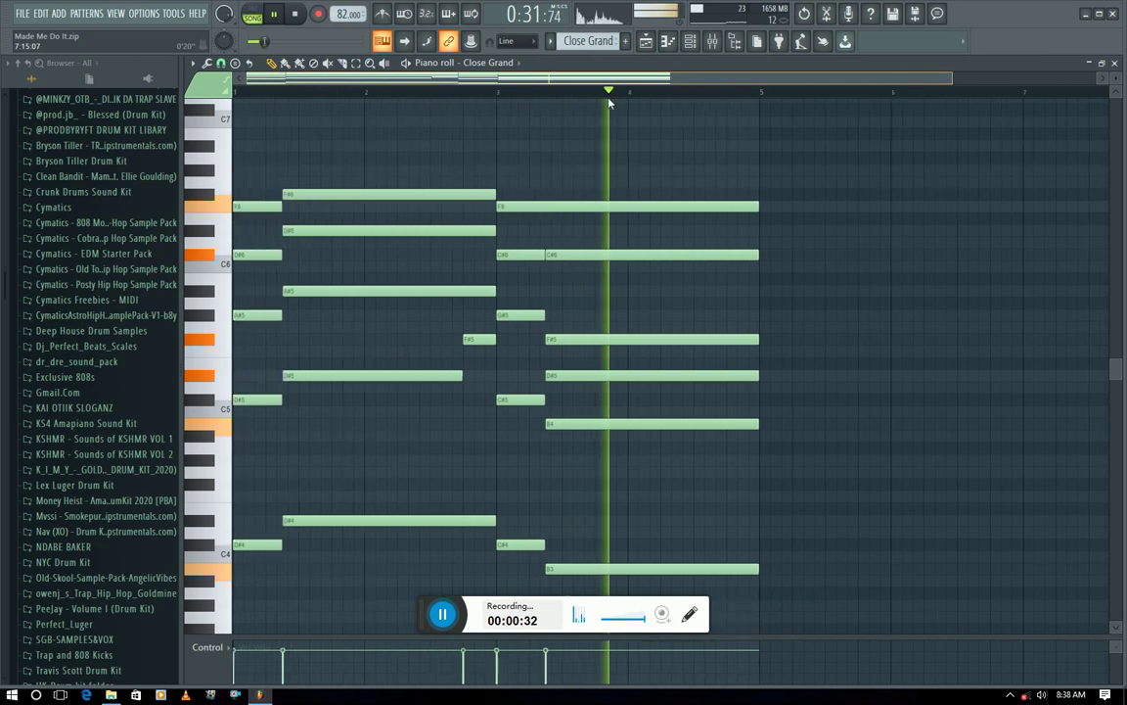
{"action": "left_click", "coordinate": [1115, 63]}
{"action": "left_click", "coordinate": [1060, 68]}
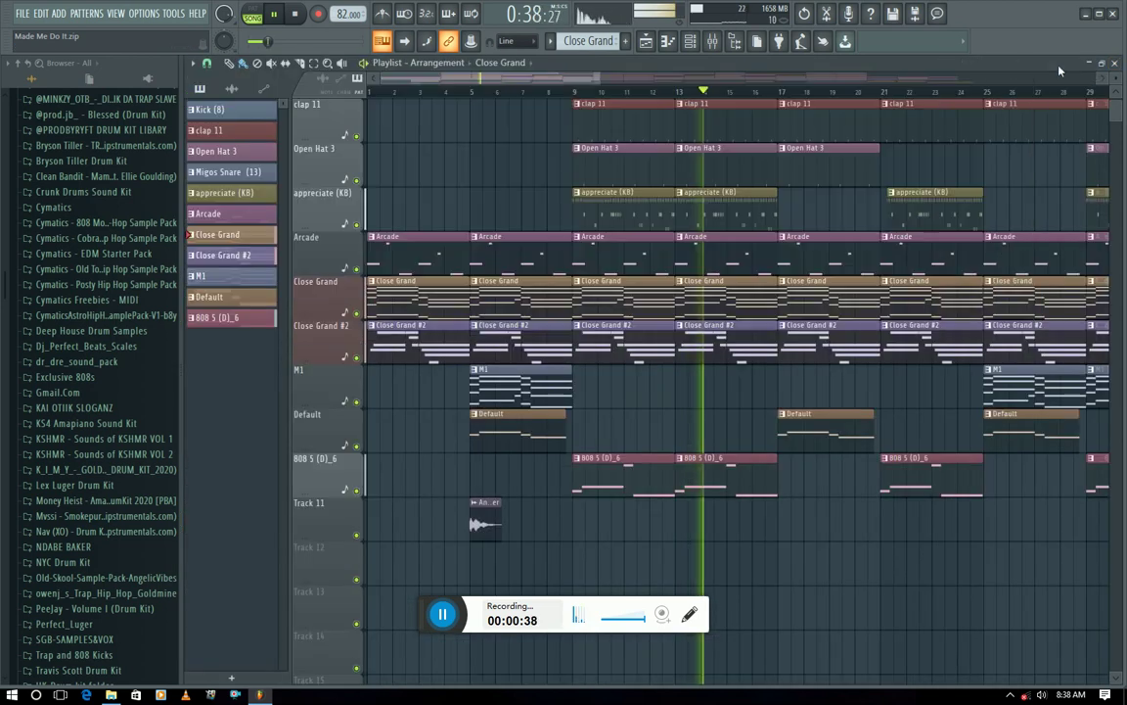
- Inspect the bass notes of the 808 5 (D)_6 pattern in the piano roll, then return to the playlist
{"action": "double_click", "coordinate": [733, 487]}
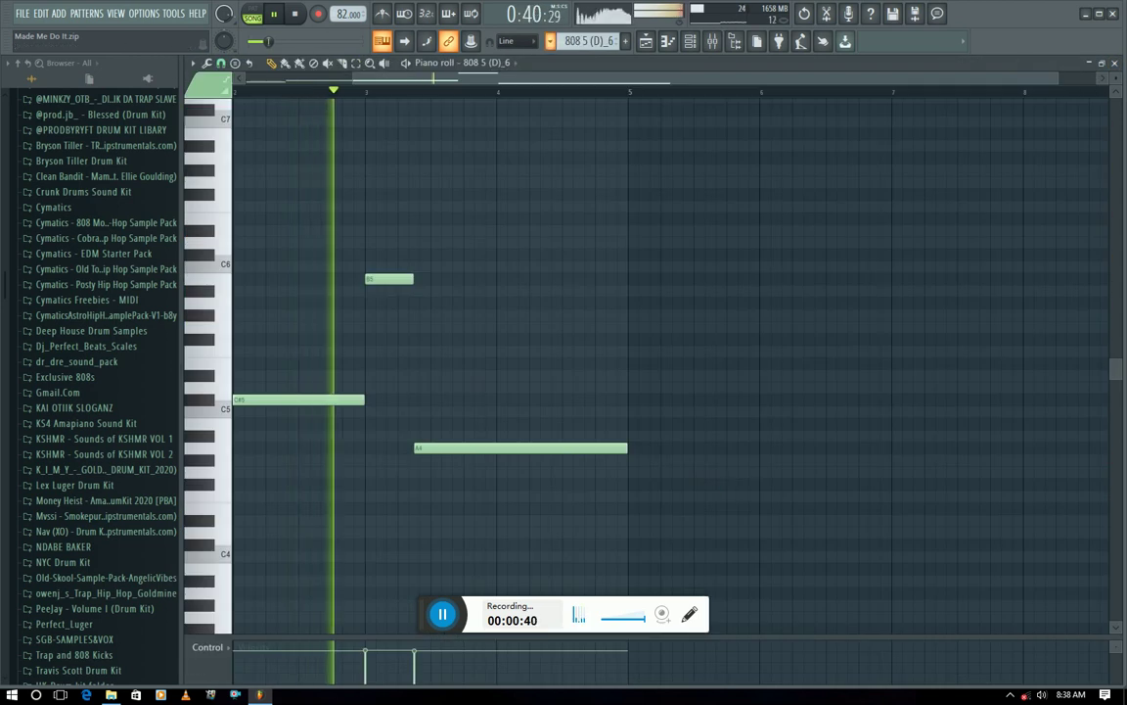
{"action": "left_click_drag", "start_coordinate": [569, 82], "coordinate": [342, 109]}
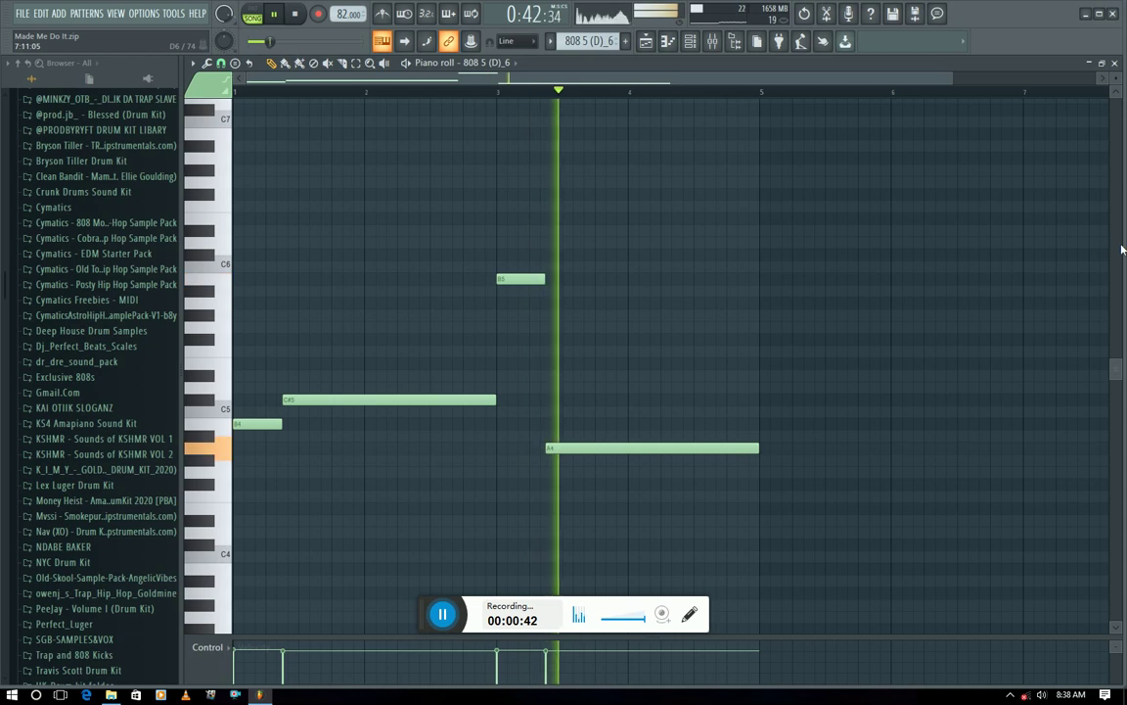
{"action": "left_click", "coordinate": [1114, 63]}
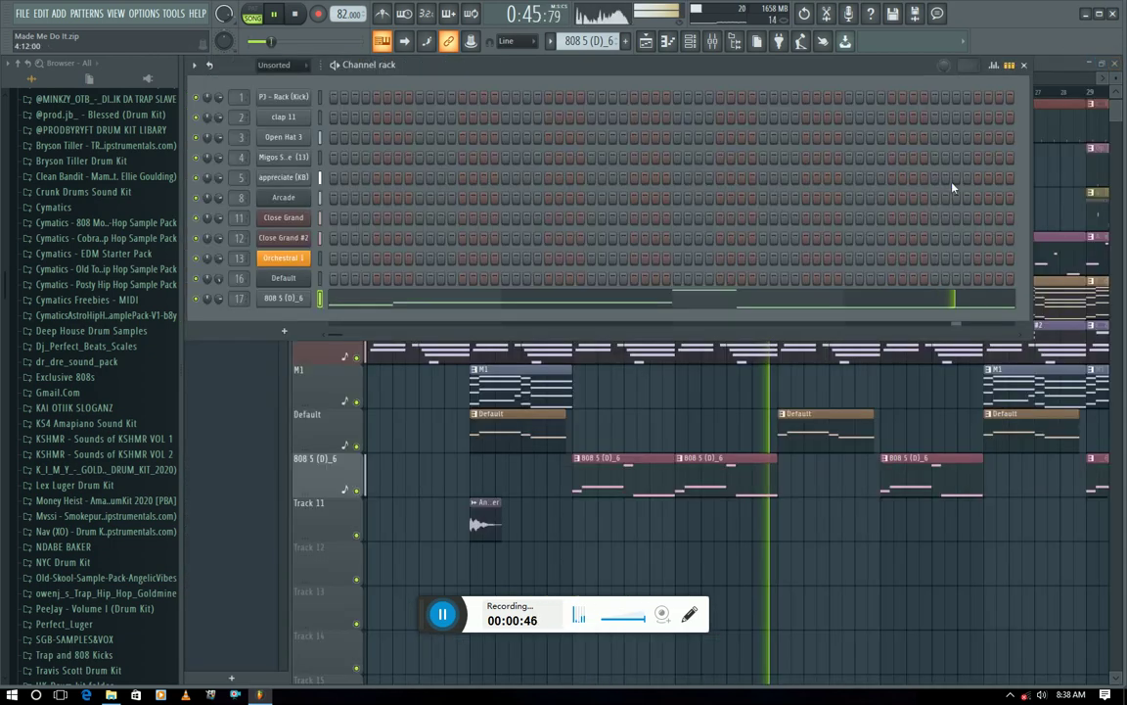
{"action": "left_click", "coordinate": [1074, 62]}
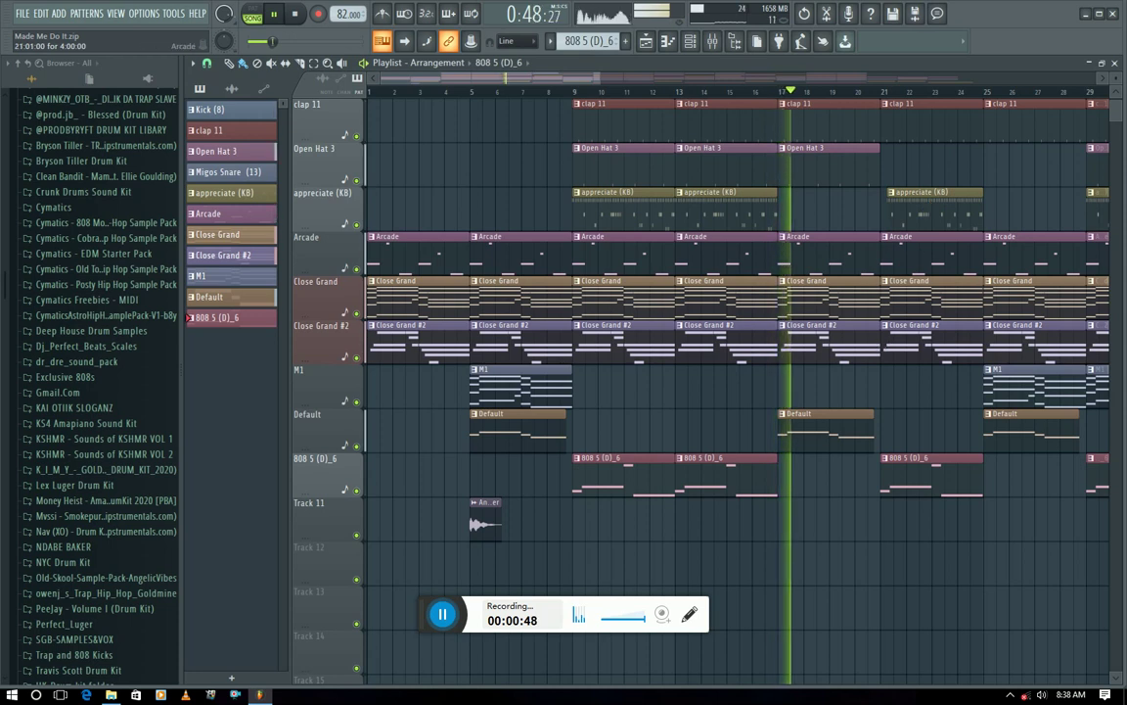
- Inspect the melody notes of the Arcade pattern in the piano roll, then return to the playlist
{"action": "double_click", "coordinate": [823, 252]}
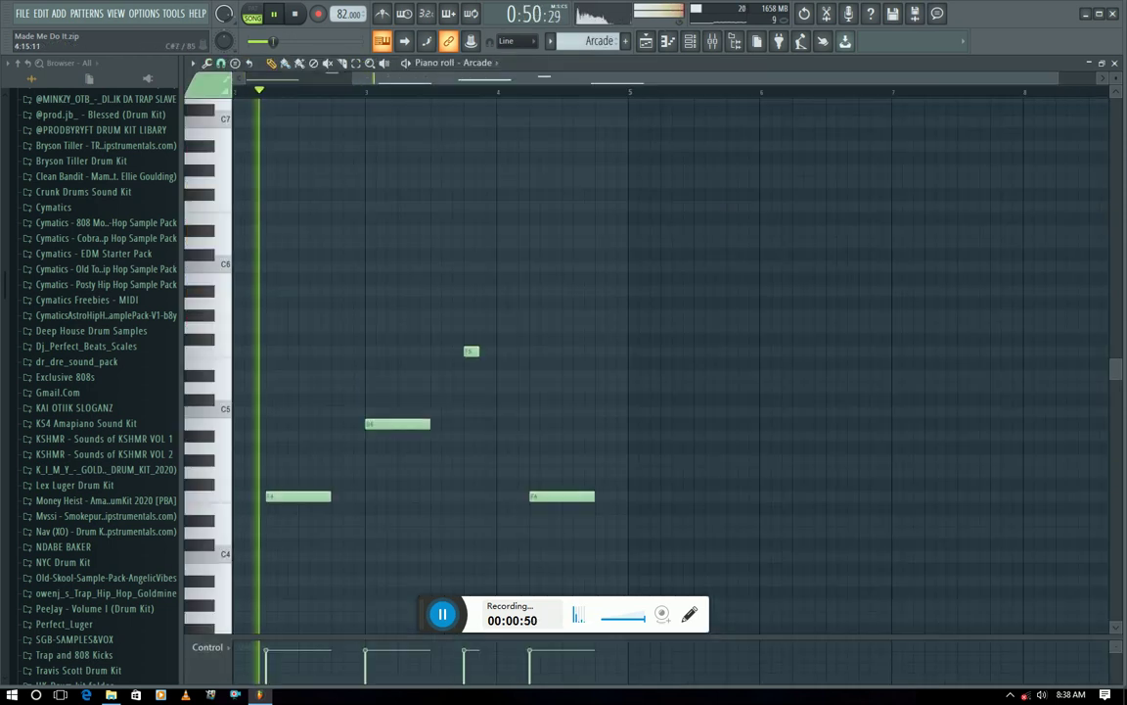
{"action": "scroll", "coordinate": [876, 402], "scroll_direction": "down", "scroll_amount": 4}
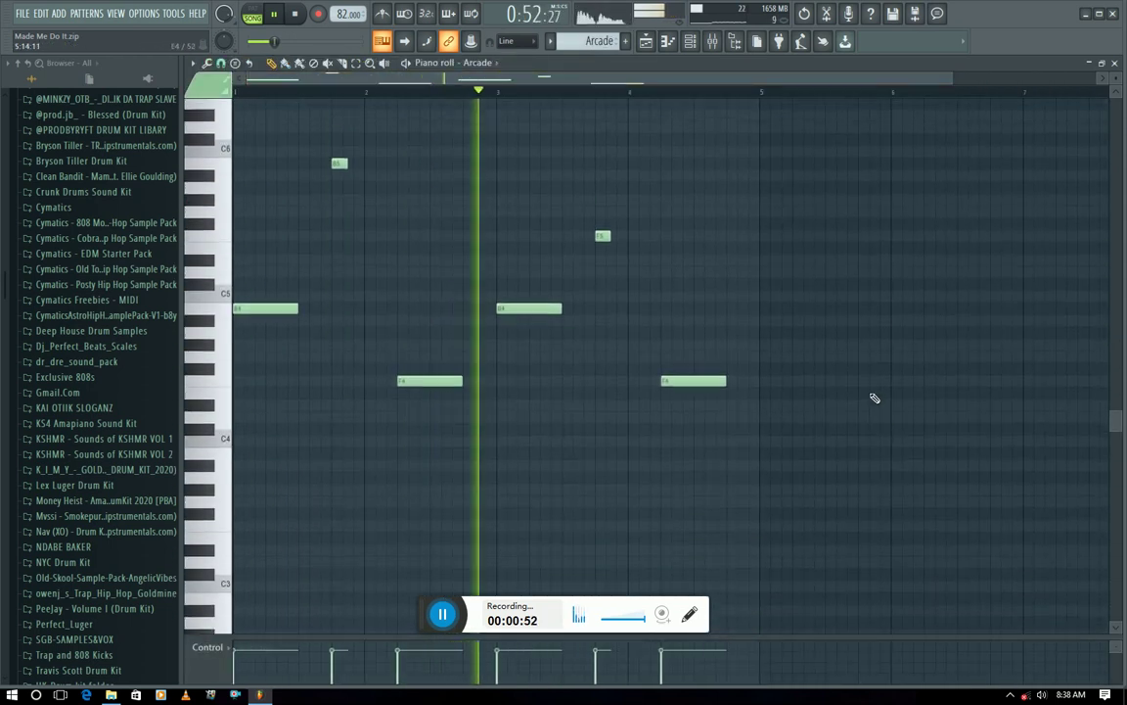
{"action": "scroll", "coordinate": [875, 398], "scroll_direction": "up", "scroll_amount": 3}
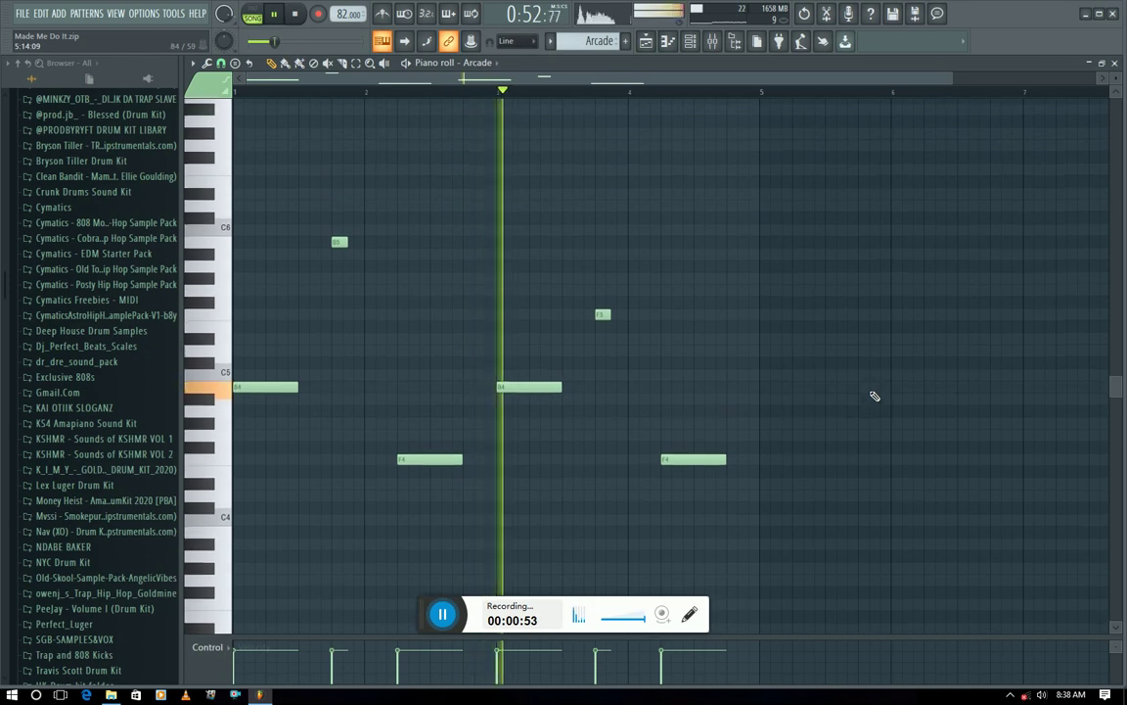
{"action": "left_click", "coordinate": [1114, 63]}
{"action": "left_click", "coordinate": [1023, 65]}
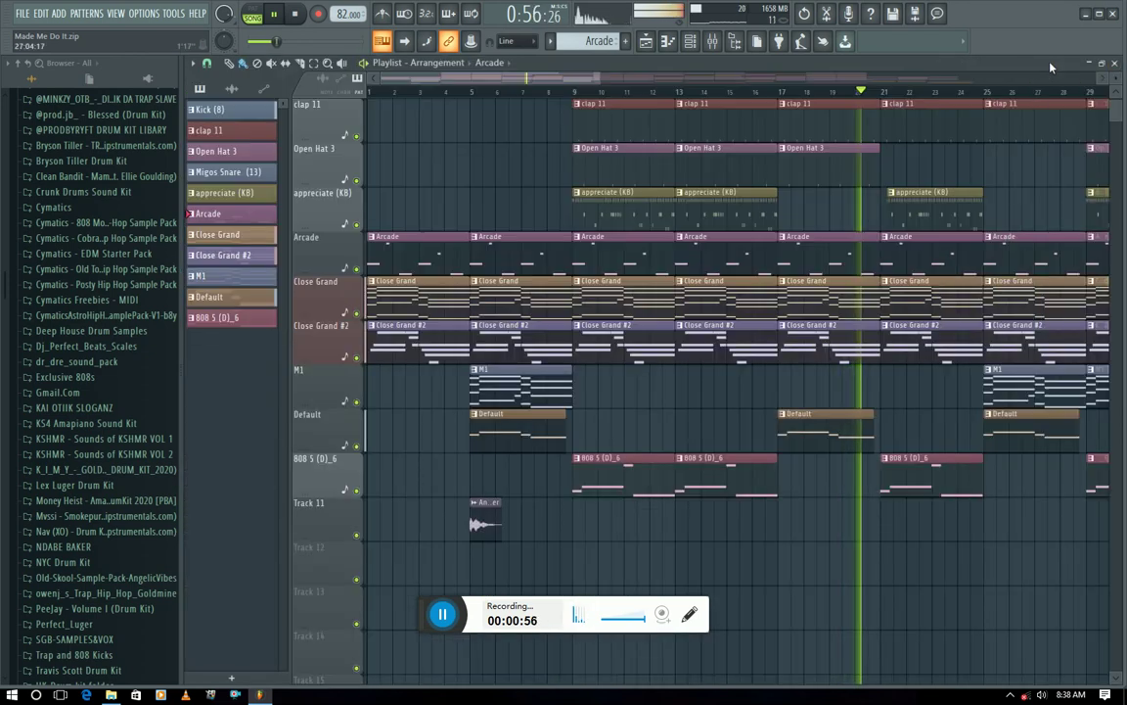
- Inspect the note rolls of the appreciate (KB) pattern in the piano roll, then return to the playlist
{"action": "double_click", "coordinate": [948, 223]}
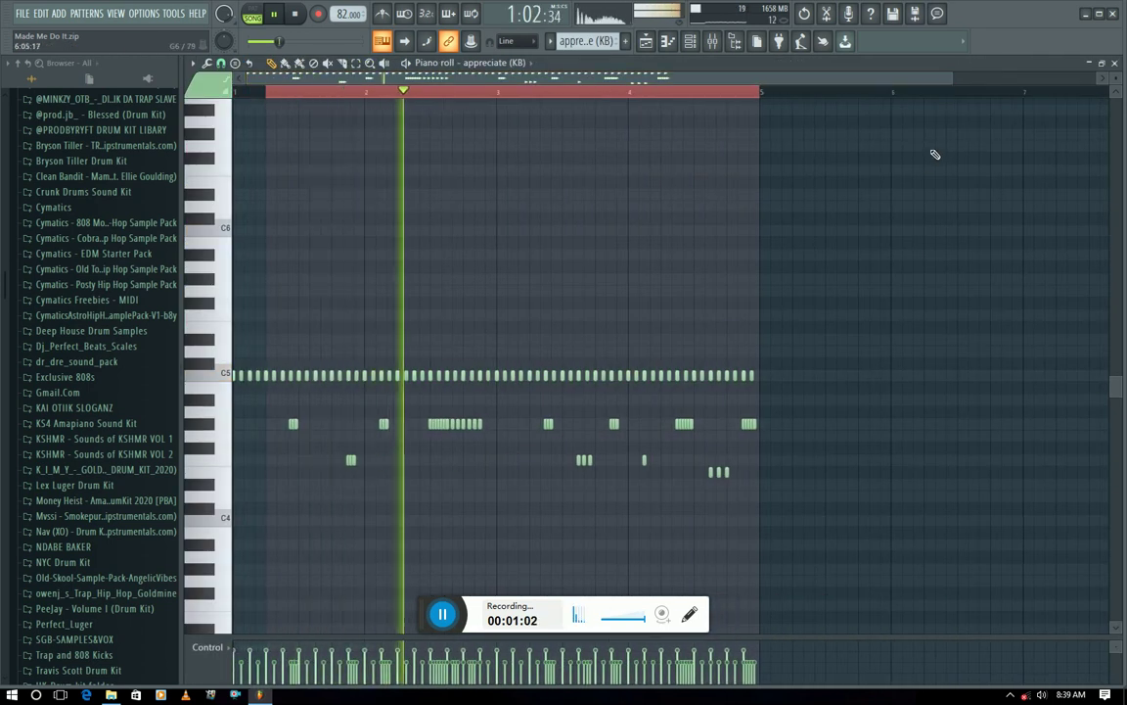
{"action": "left_click", "coordinate": [1114, 63]}
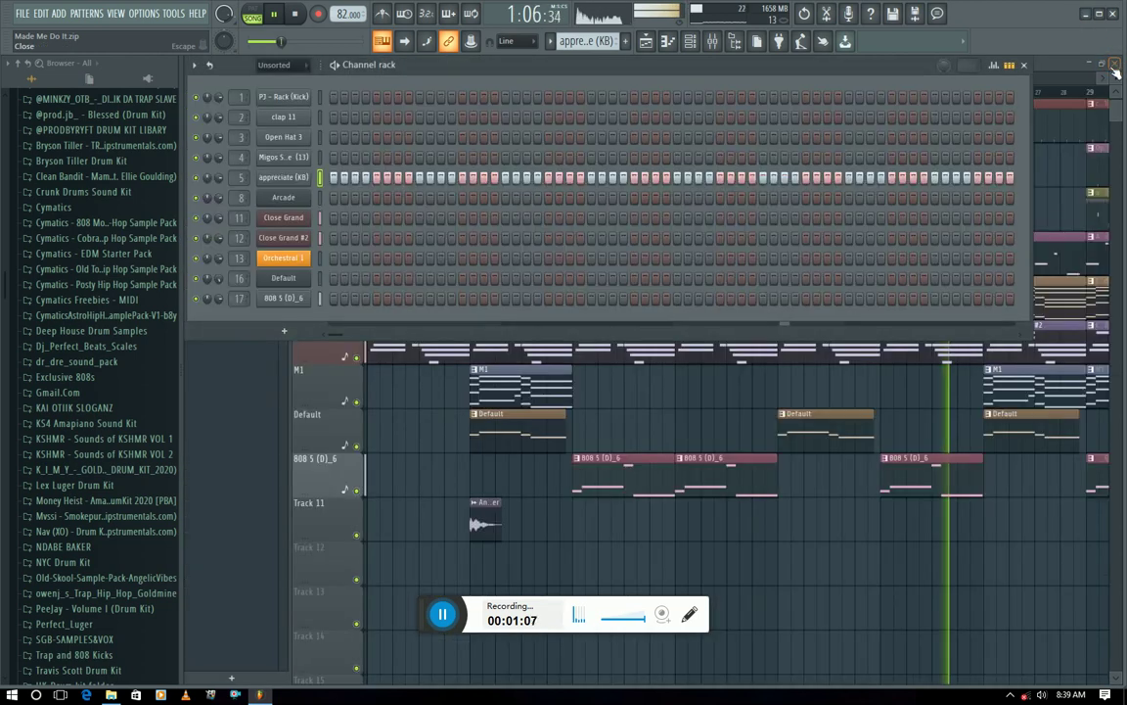
{"action": "left_click", "coordinate": [1023, 64]}
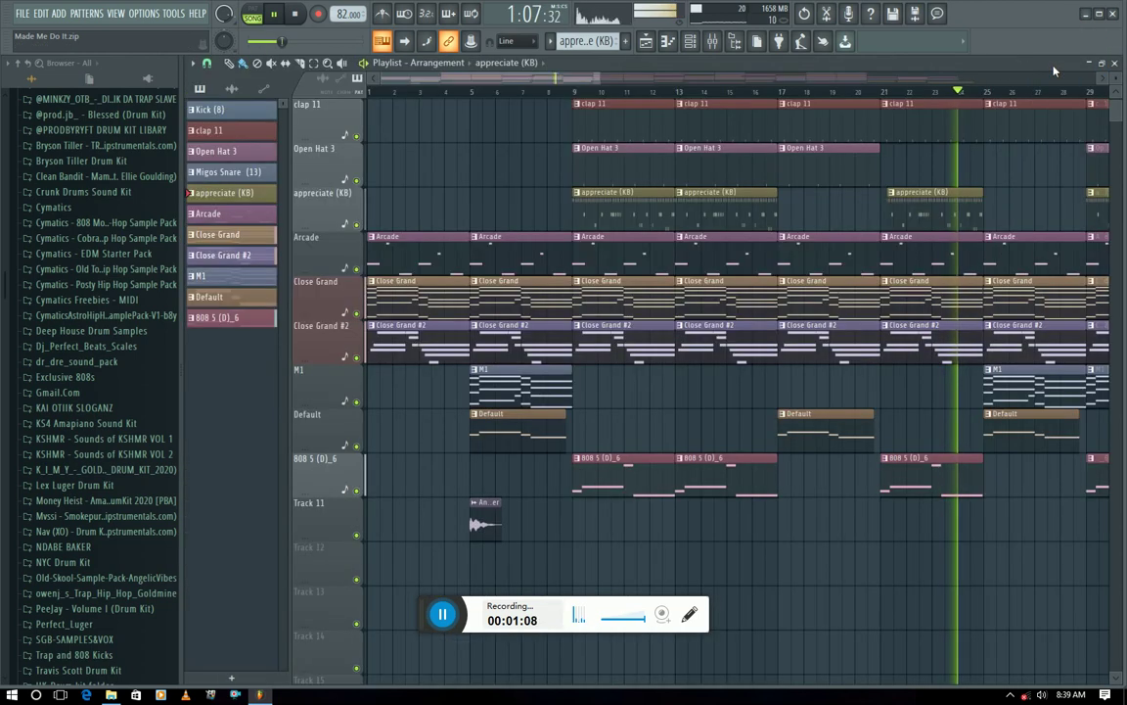
- Inspect the notes of the Default pattern in the piano roll, then return to the playlist
{"action": "double_click", "coordinate": [1024, 424]}
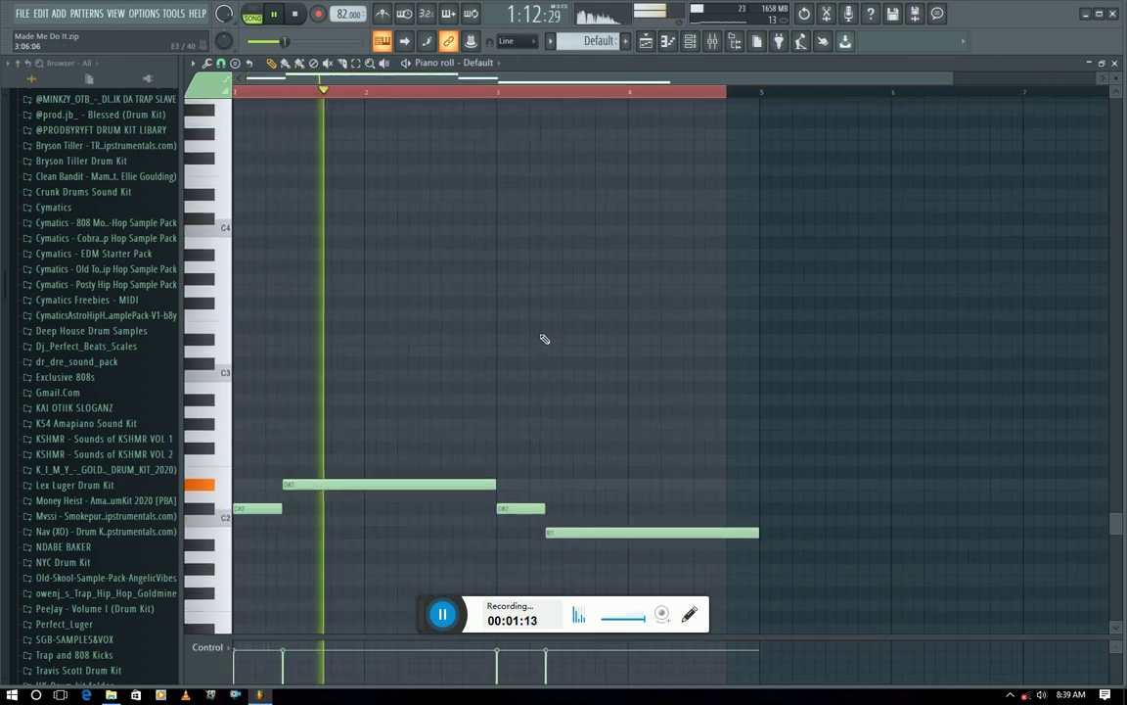
{"action": "left_click", "coordinate": [1116, 64]}
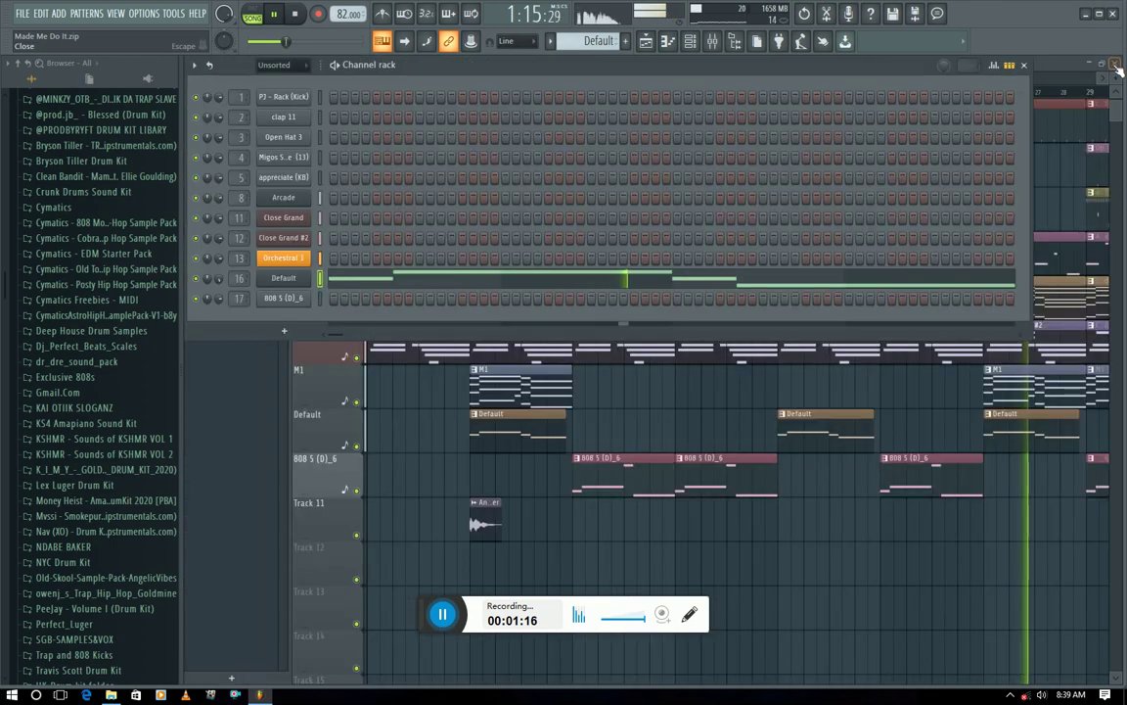
{"action": "left_click", "coordinate": [1024, 67]}
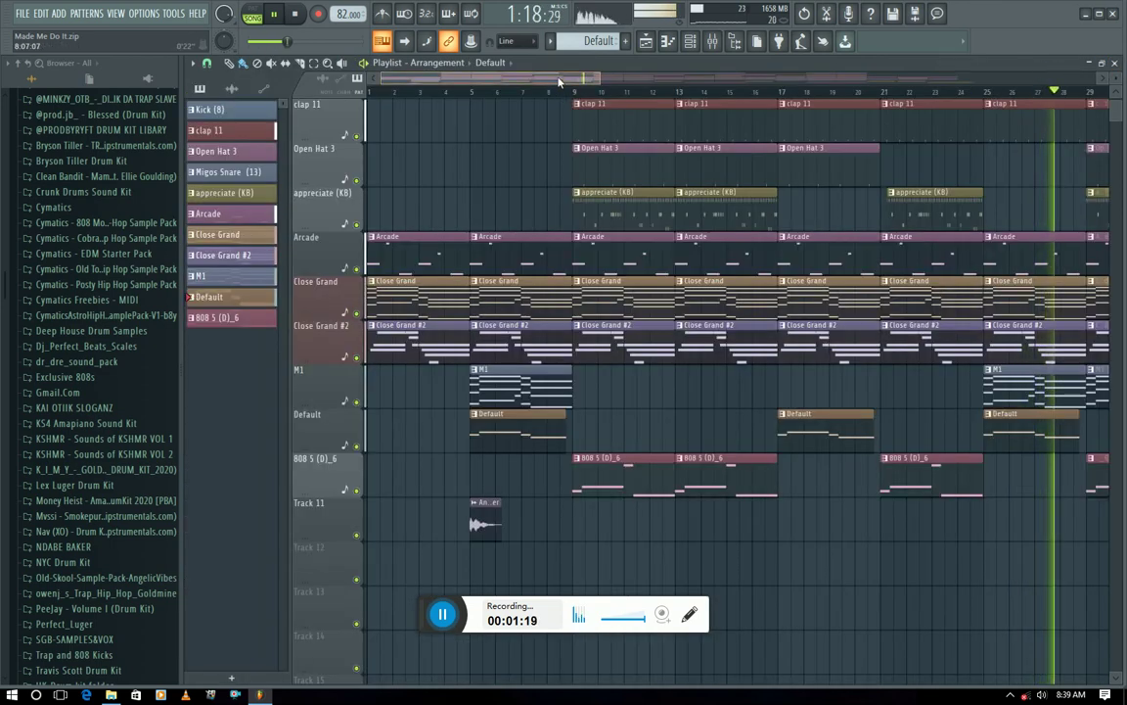
- Examine the playlist arrangement from the middle bars through to its end while the song plays
{"action": "left_click_drag", "start_coordinate": [559, 83], "coordinate": [691, 82]}
{"action": "scroll", "coordinate": [786, 237], "scroll_direction": "up", "scroll_amount": 1}
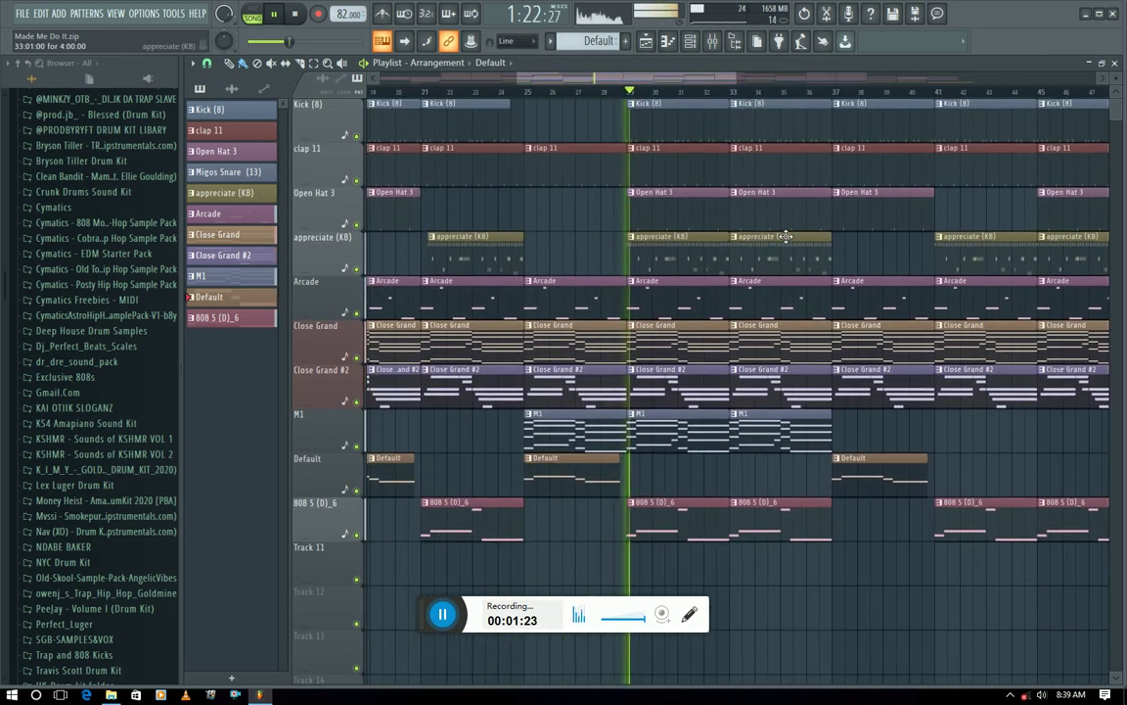
{"action": "left_click", "coordinate": [732, 78]}
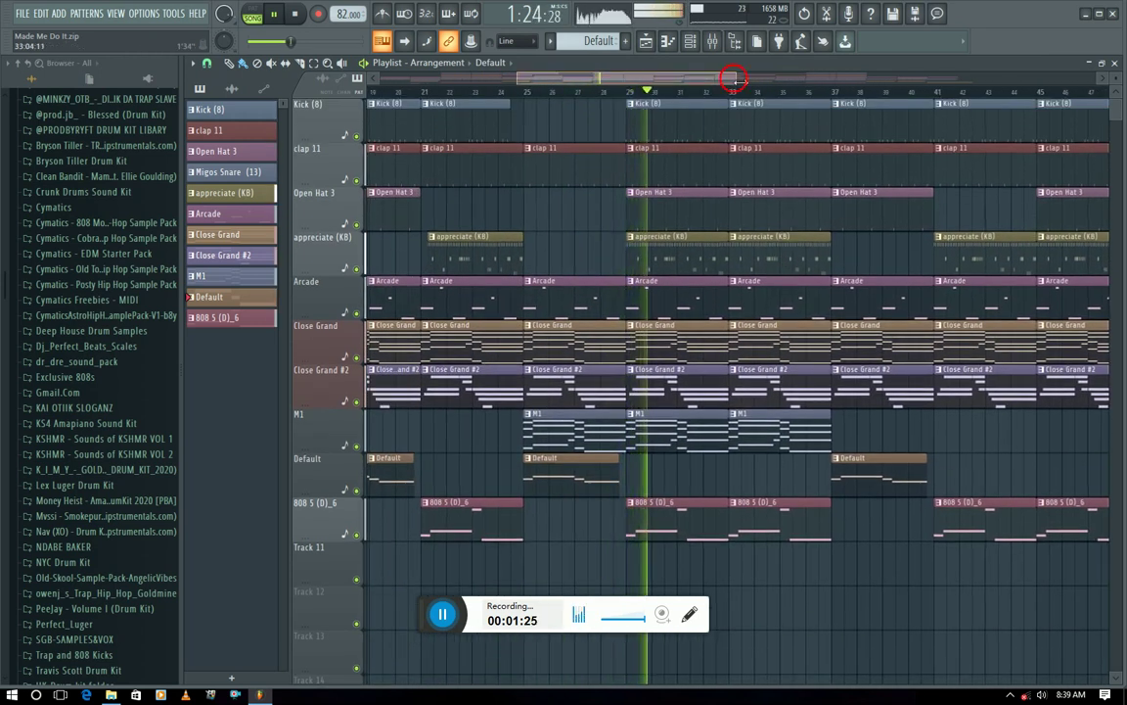
{"action": "left_click_drag", "start_coordinate": [732, 78], "coordinate": [647, 92]}
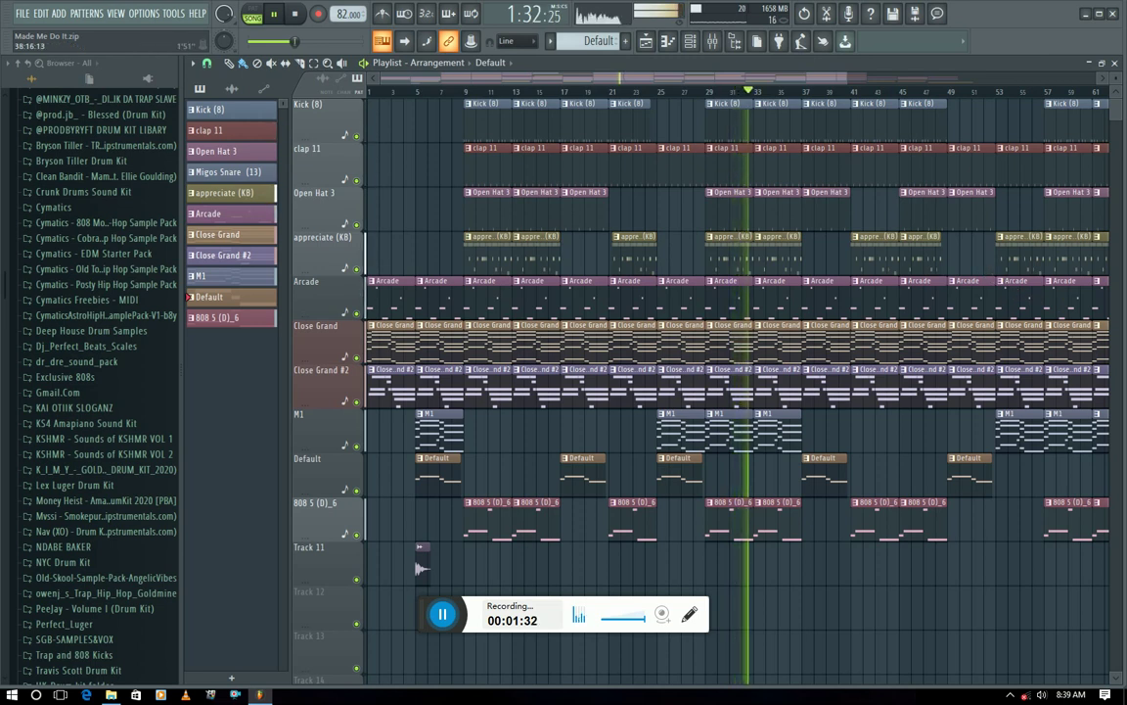
{"action": "left_click_drag", "start_coordinate": [854, 81], "coordinate": [808, 87]}
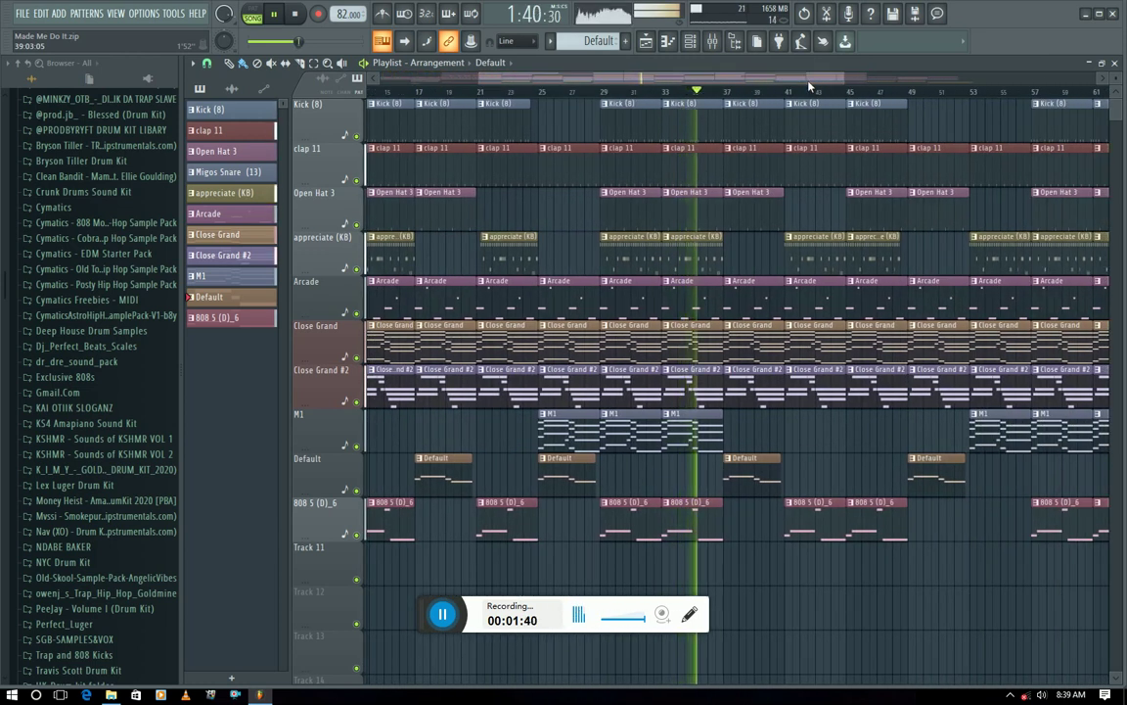
{"action": "mouse_move", "coordinate": [808, 87]}
{"action": "left_mouse_down"}
{"action": "mouse_move", "coordinate": [648, 83]}
{"action": "mouse_move", "coordinate": [790, 74]}
{"action": "left_mouse_up"}
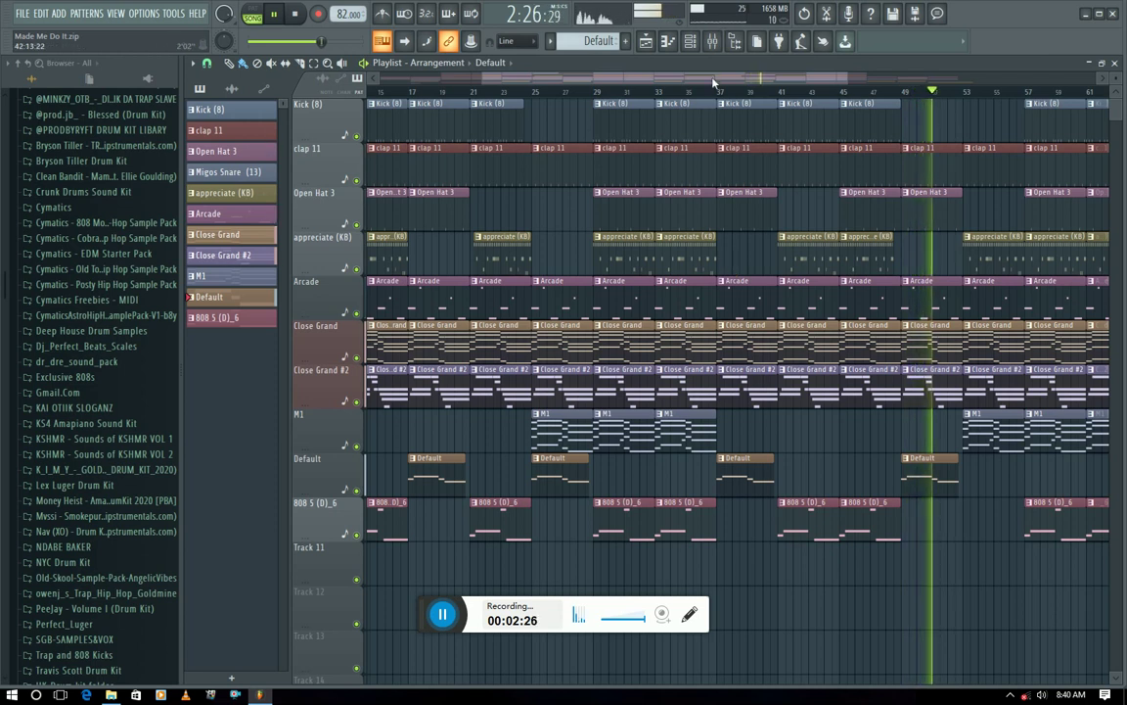
{"action": "left_click_drag", "start_coordinate": [716, 83], "coordinate": [811, 86]}
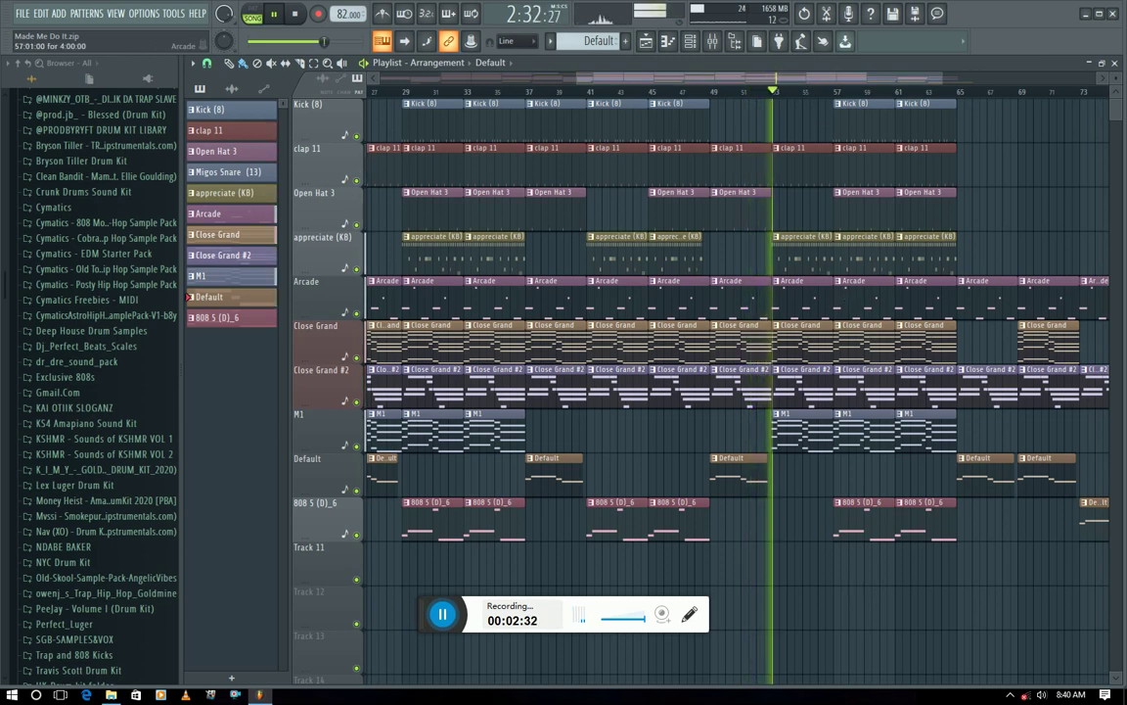
{"action": "left_click_drag", "start_coordinate": [807, 78], "coordinate": [837, 88]}
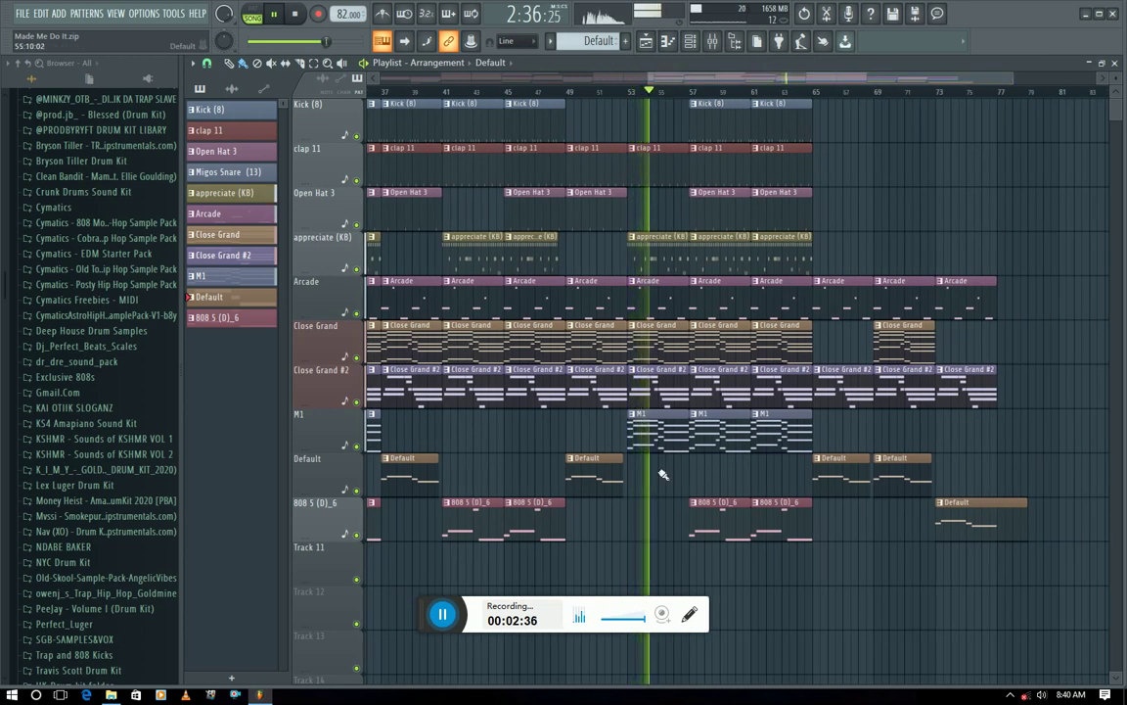
- Review the Orchestral 1 chords of the M1 pattern from the first bar in the piano roll, then return to the playlist
{"action": "double_click", "coordinate": [648, 439]}
{"action": "scroll", "coordinate": [599, 179], "scroll_direction": "up", "scroll_amount": 3}
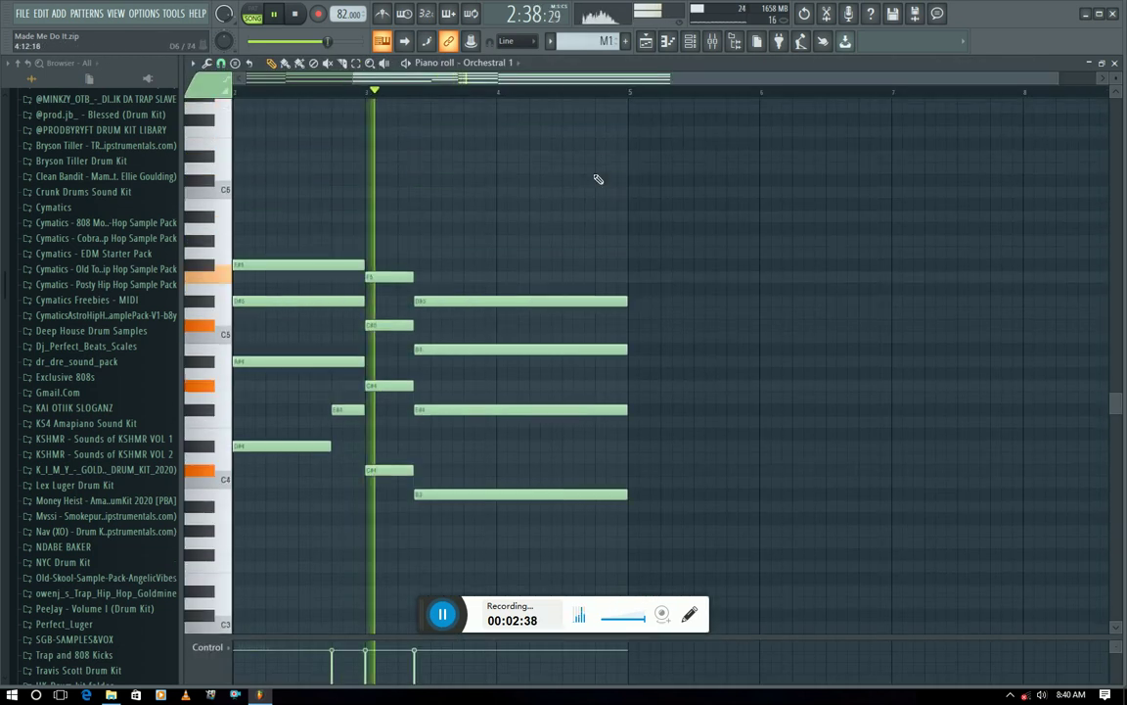
{"action": "left_click_drag", "start_coordinate": [588, 80], "coordinate": [345, 104]}
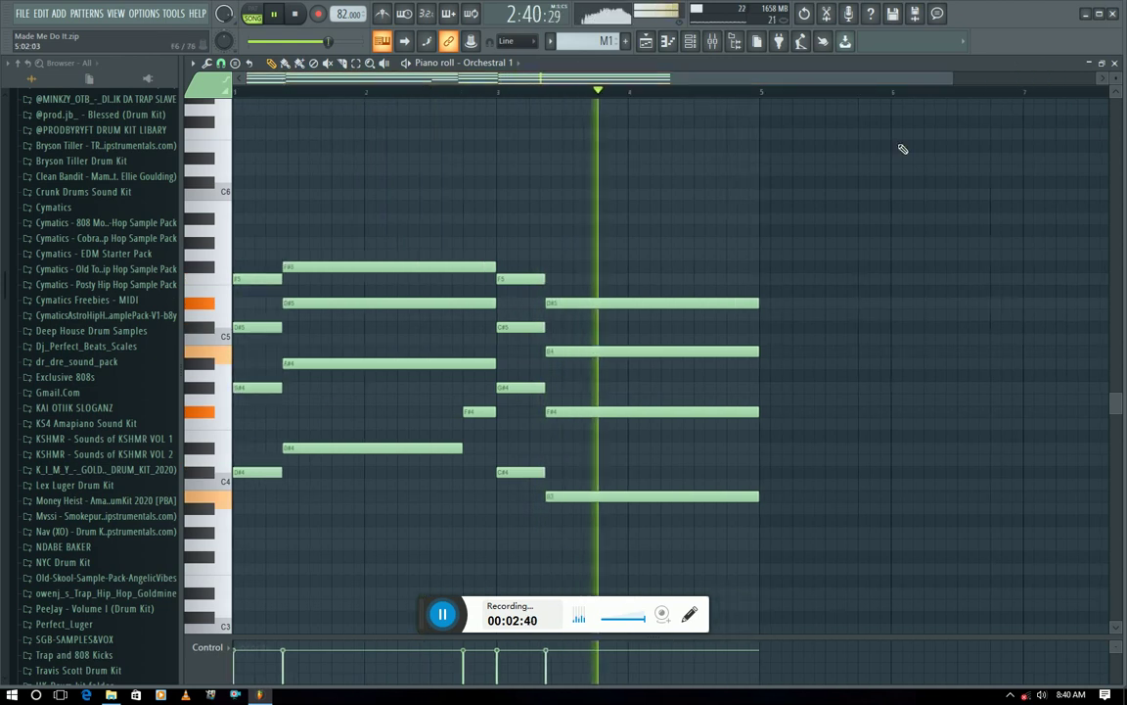
{"action": "left_click", "coordinate": [1114, 63]}
{"action": "left_click", "coordinate": [1024, 65]}
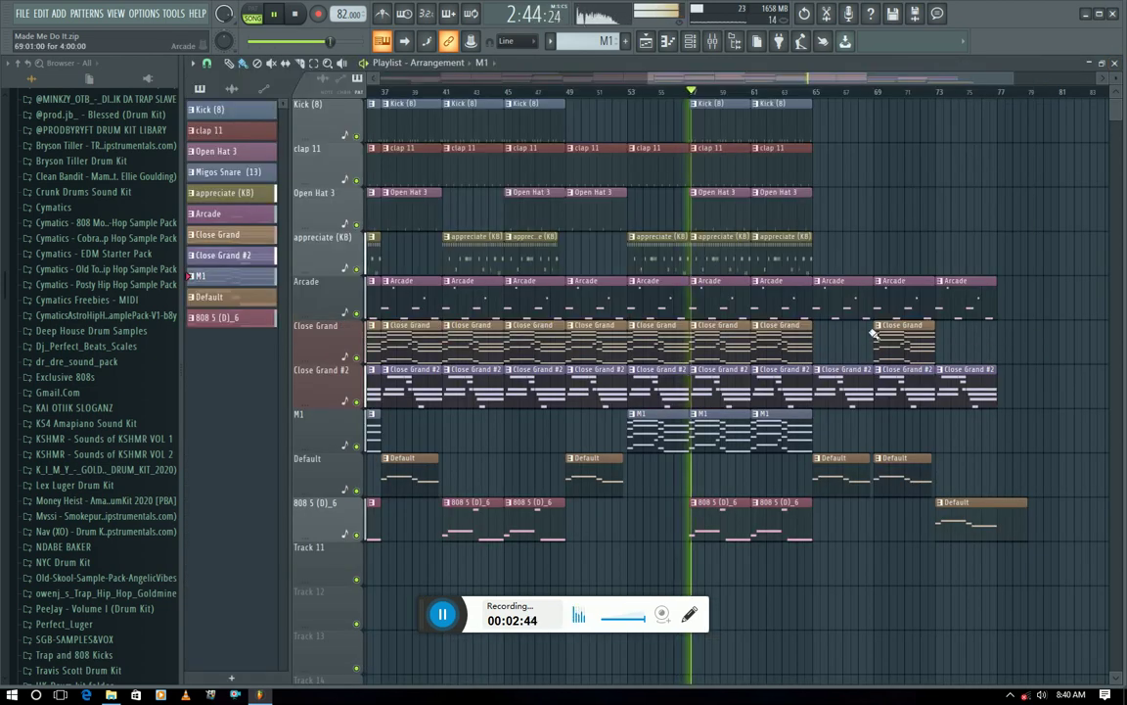
- Inspect the drum hits of the Kick (8) pattern in the piano roll, then return to the playlist
{"action": "left_click", "coordinate": [721, 123]}
{"action": "double_click", "coordinate": [721, 124]}
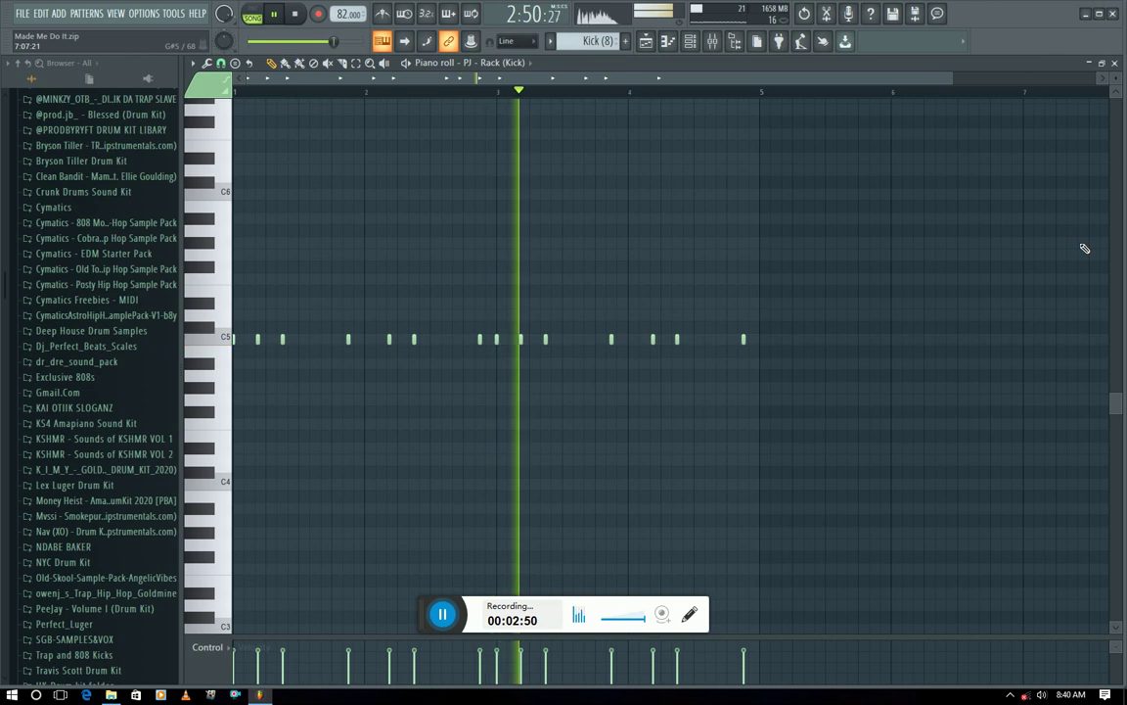
{"action": "left_click", "coordinate": [1113, 61]}
{"action": "left_click", "coordinate": [1023, 64]}
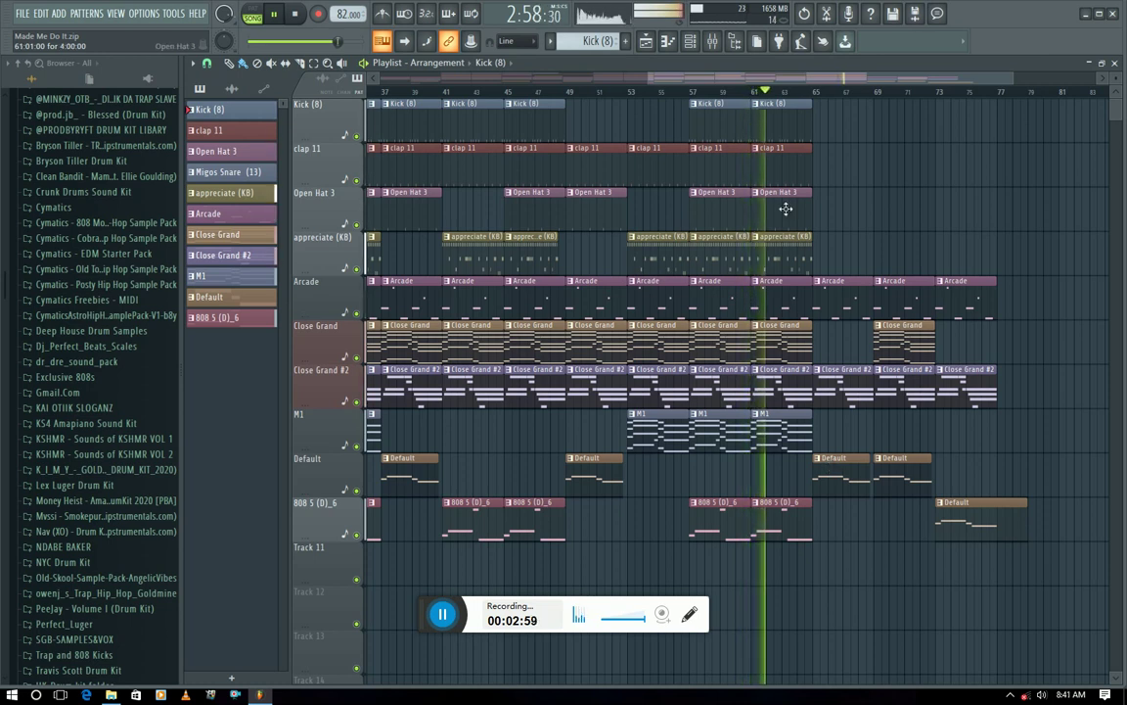
- Enlarge the height of the Close Grand #2 track in the playlist to about 346%
{"action": "left_click_drag", "start_coordinate": [755, 80], "coordinate": [812, 79]}
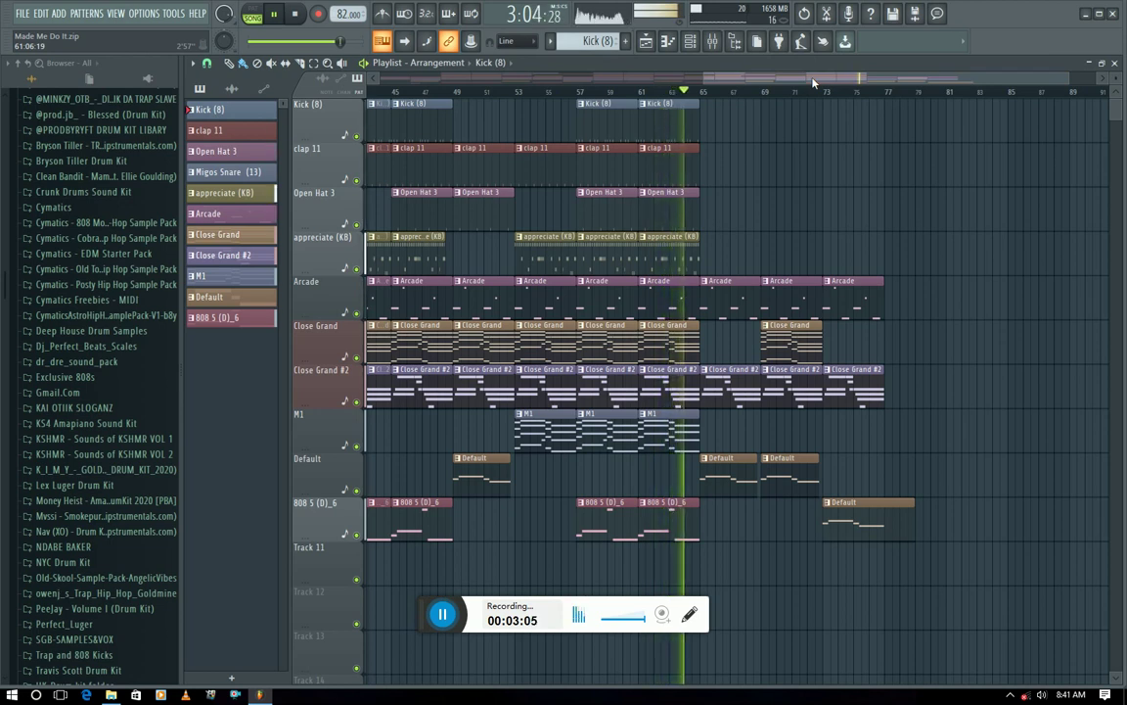
{"action": "left_click_drag", "start_coordinate": [813, 82], "coordinate": [508, 82]}
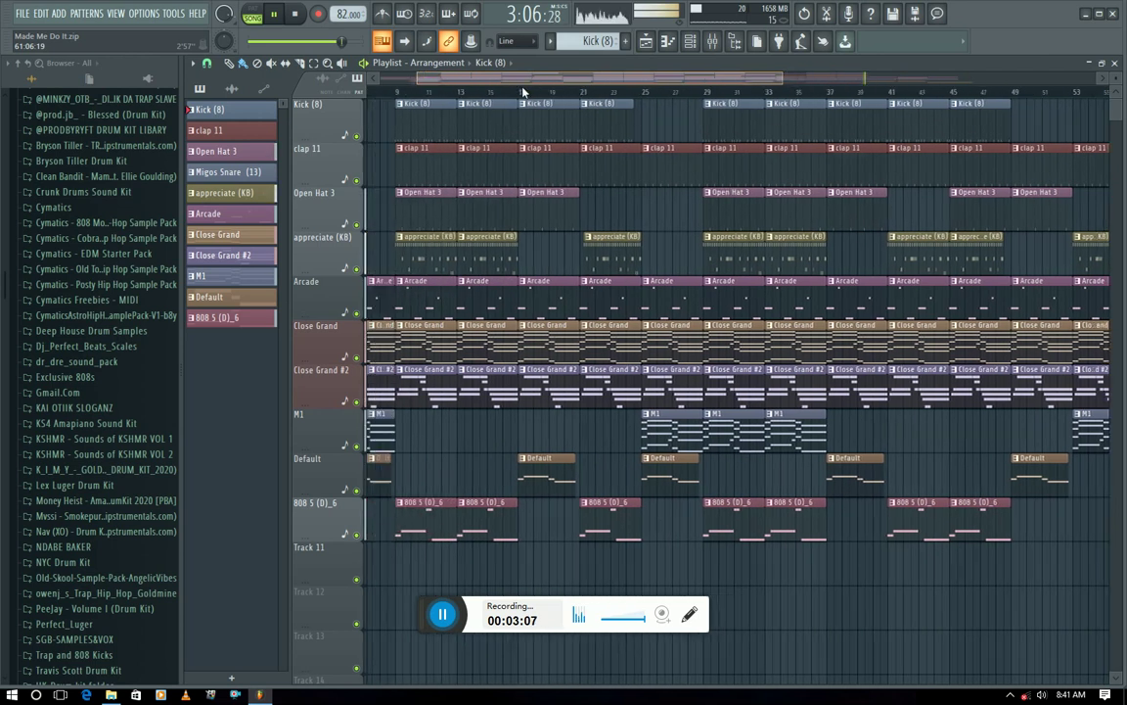
{"action": "left_click_drag", "start_coordinate": [761, 82], "coordinate": [737, 89]}
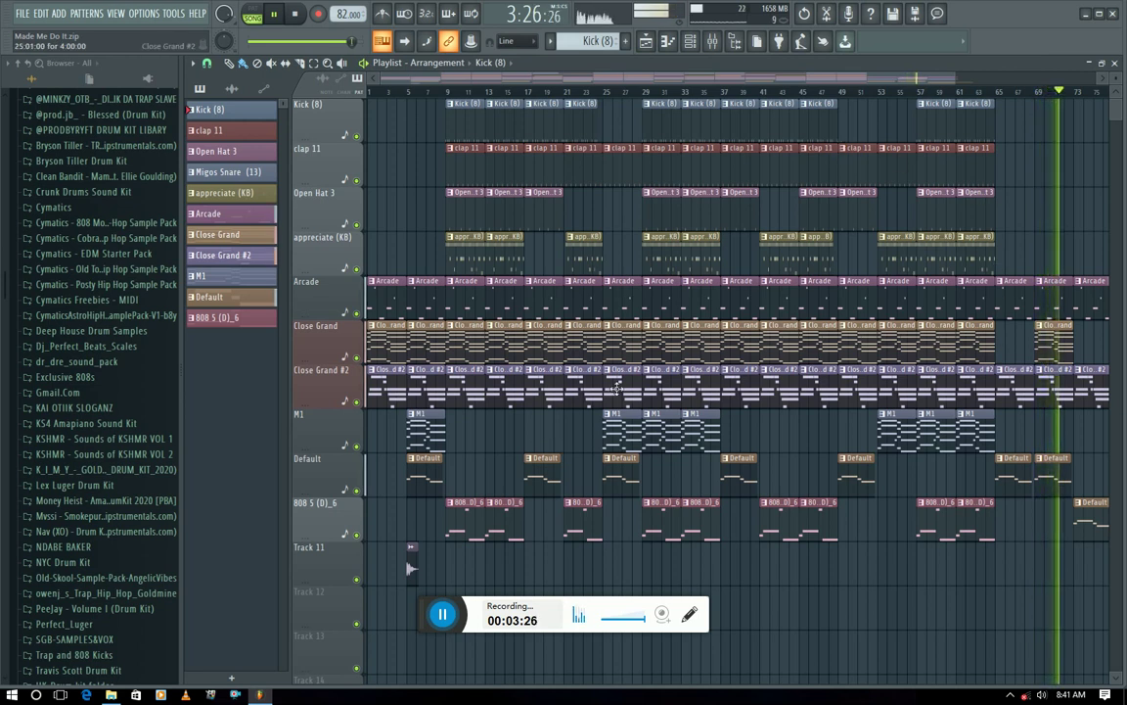
{"action": "left_click_drag", "start_coordinate": [348, 409], "coordinate": [349, 508]}
{"action": "left_click_drag", "start_coordinate": [348, 506], "coordinate": [348, 494]}
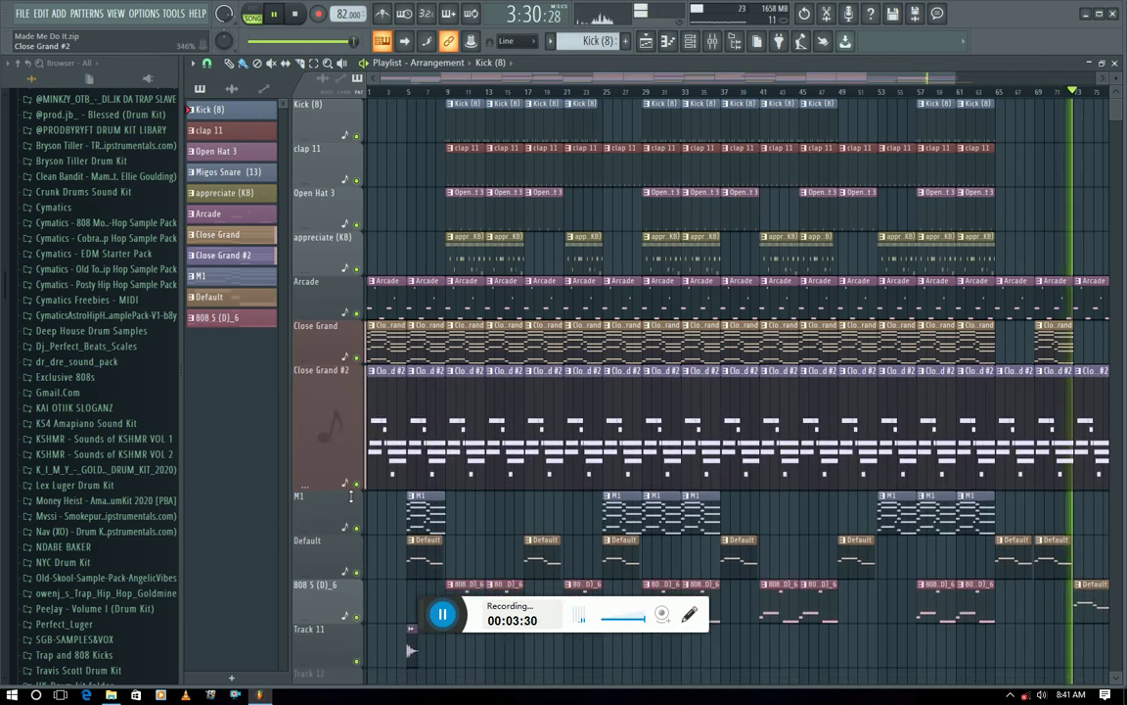
- Examine the closing section of the playlist arrangement, around bars 49 to 77
{"action": "left_click_drag", "start_coordinate": [553, 80], "coordinate": [629, 67]}
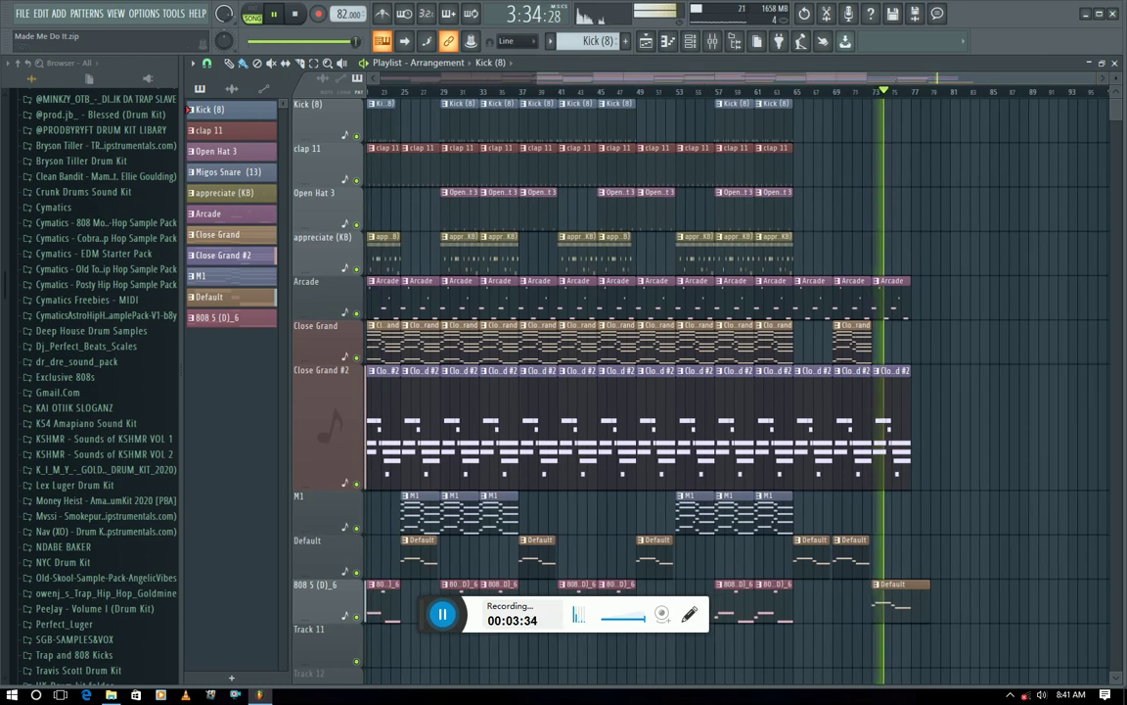
{"action": "left_click_drag", "start_coordinate": [1089, 80], "coordinate": [900, 90]}
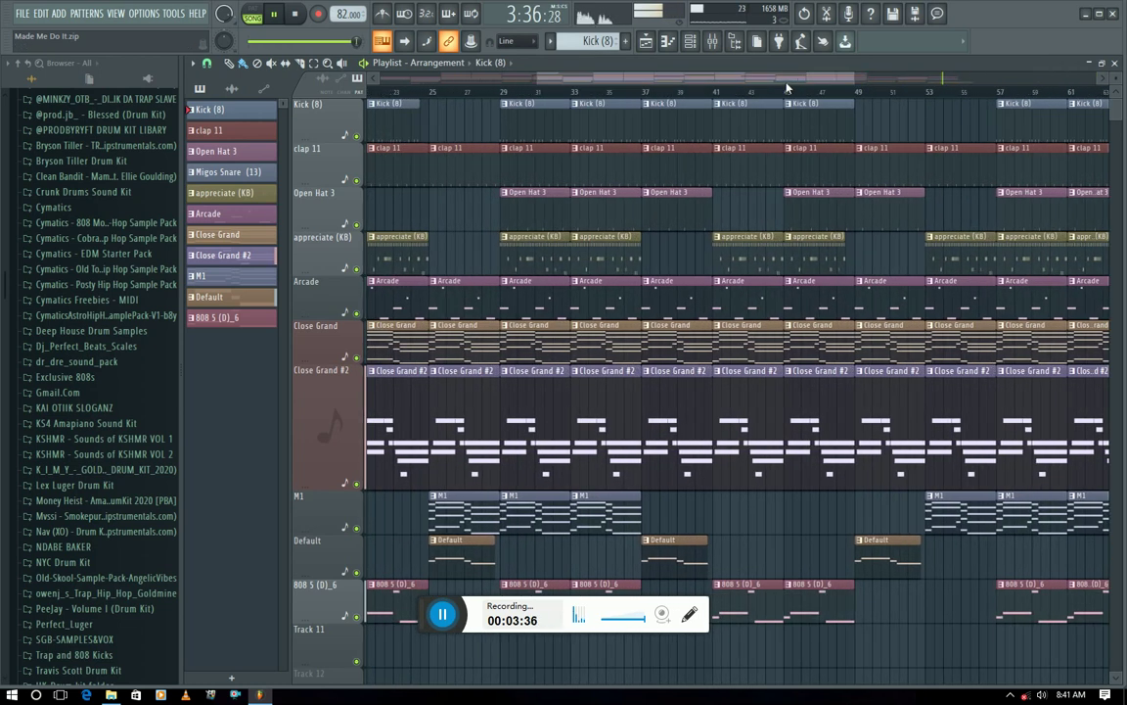
{"action": "left_click_drag", "start_coordinate": [737, 71], "coordinate": [991, 82]}
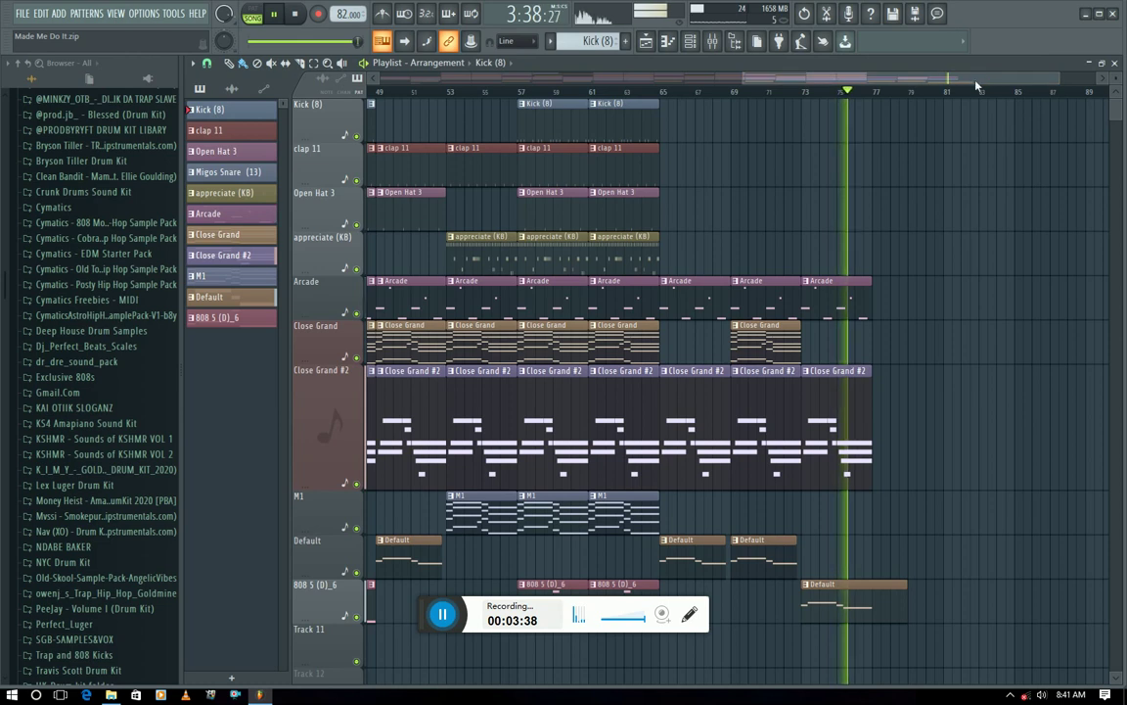